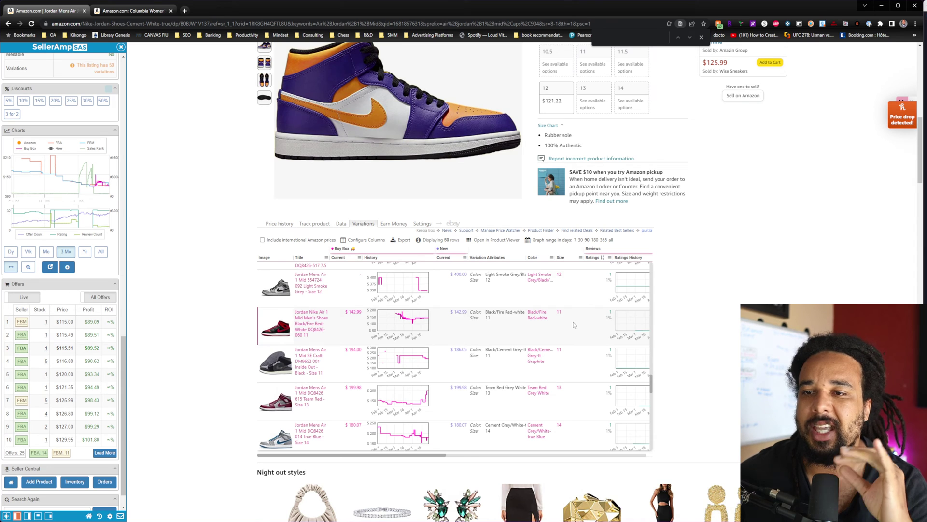
Look through the current Buy Box prices and price histories across the Air Jordan 1 Mid variations in the Keepa table
scroll(567, 324, down, 5)
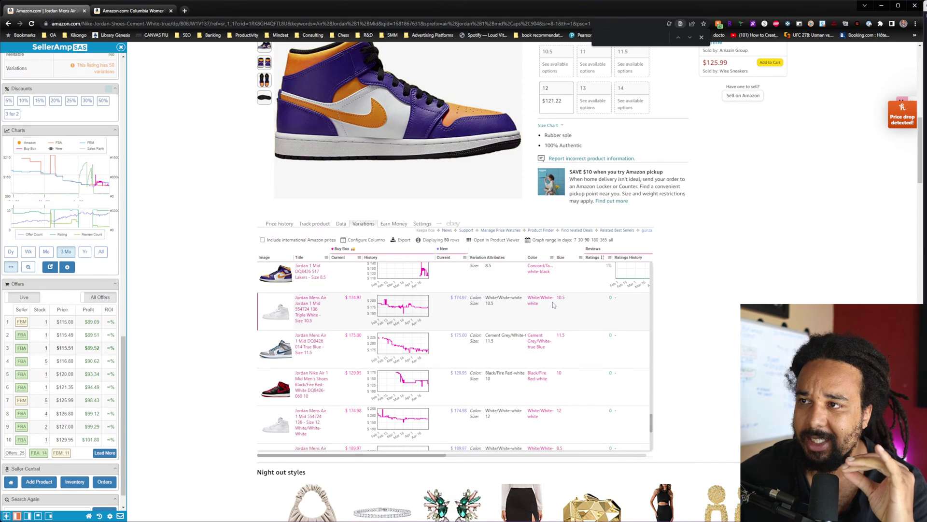
scroll(553, 304, up, 2)
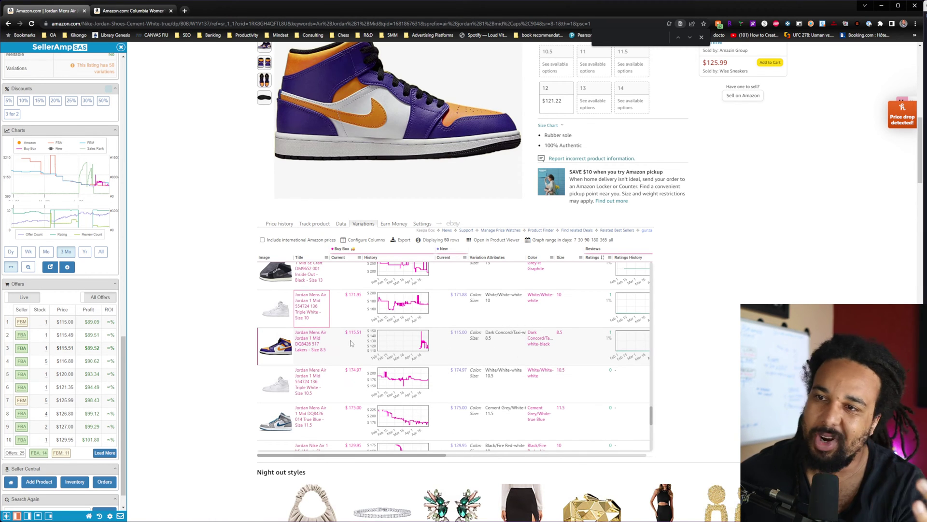
scroll(357, 333, down, 10)
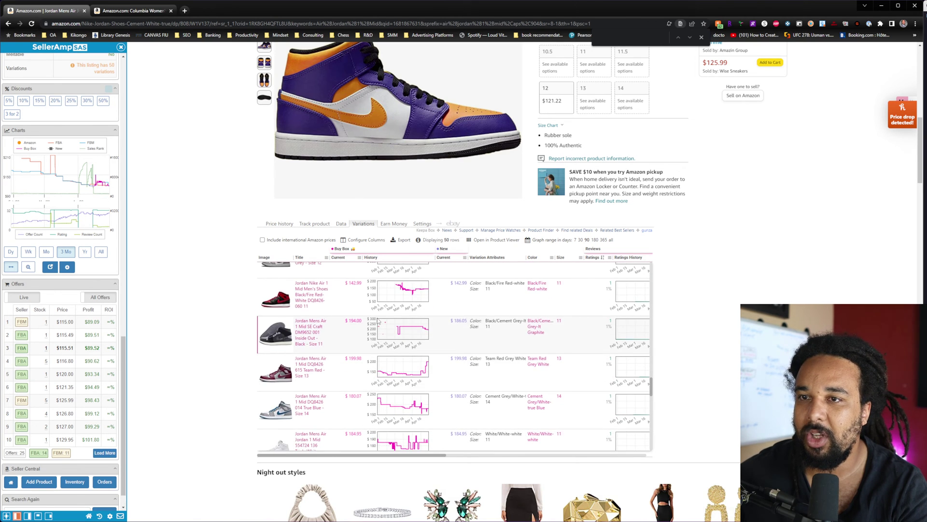
scroll(371, 313, up, 1)
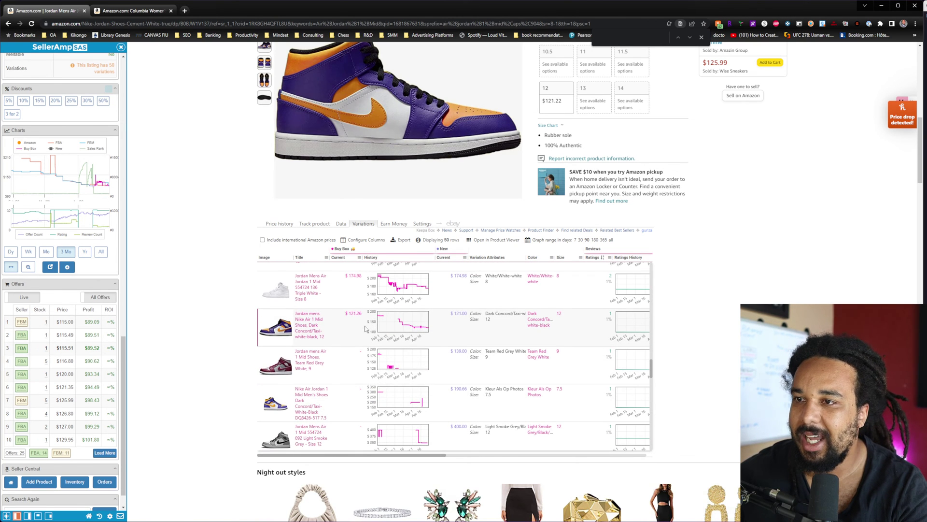
scroll(422, 345, up, 10)
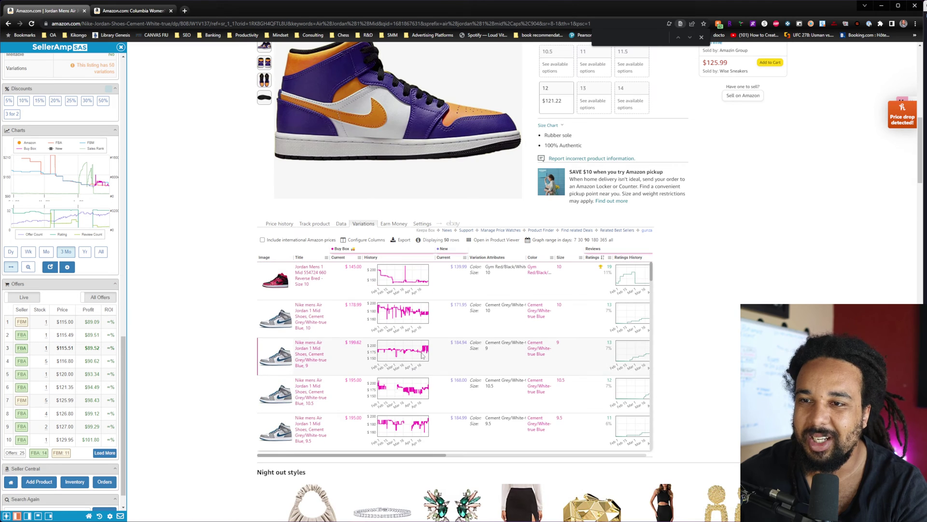
mouse_move(422, 362)
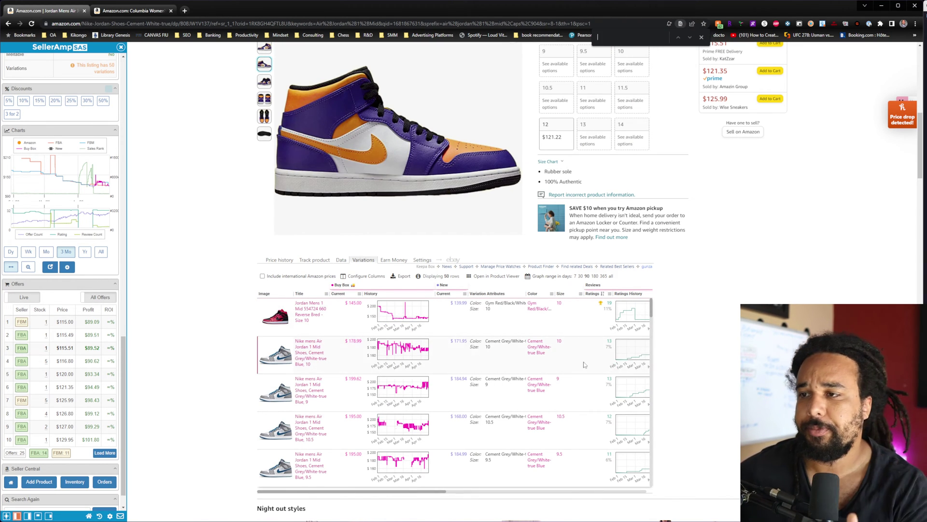
Compare the Buy Box histories of the most-rated Air Jordan 1 Mid variations with the listing's available sizes and offers
scroll(568, 366, down, 1)
scroll(568, 366, up, 1)
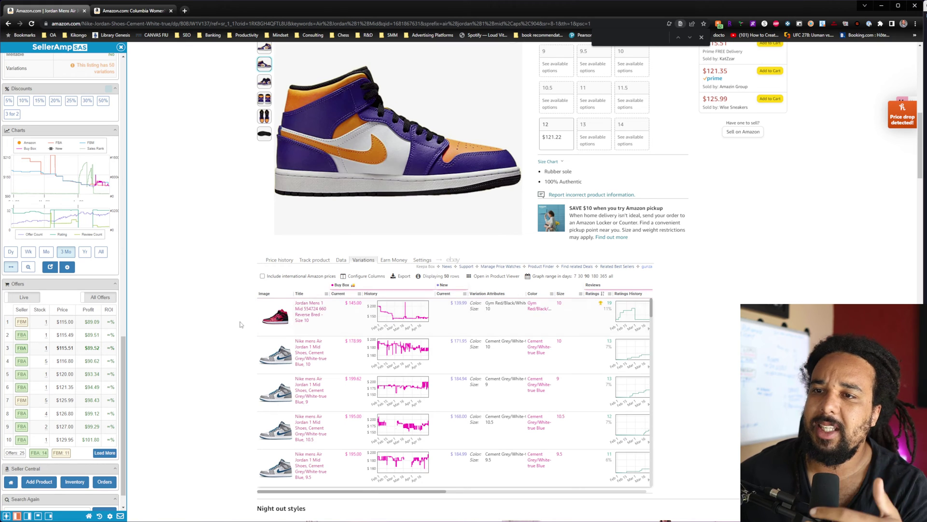
scroll(339, 365, down, 1)
scroll(326, 356, up, 1)
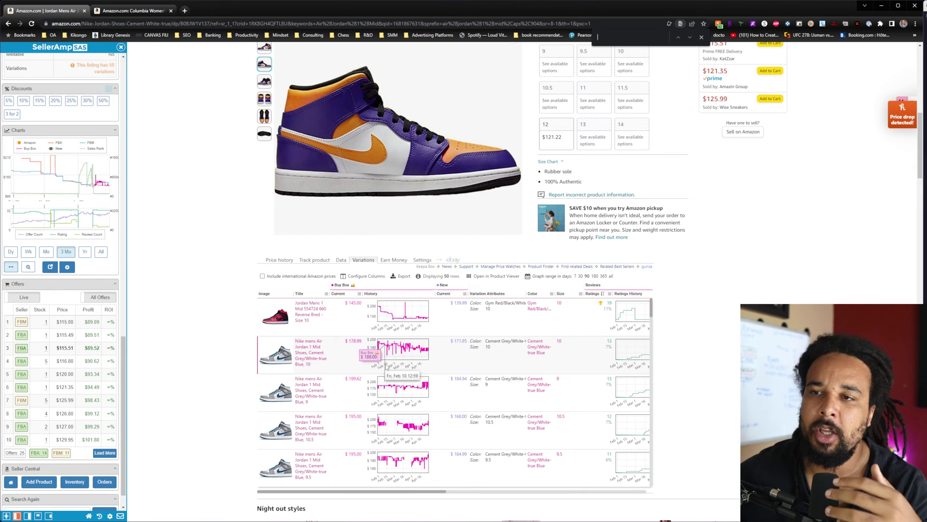
scroll(405, 376, down, 3)
scroll(405, 360, down, 2)
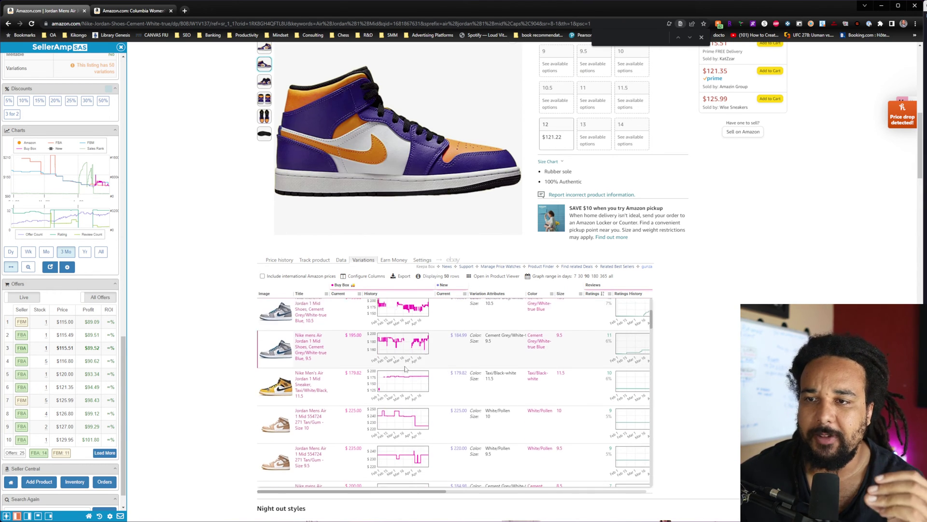
scroll(409, 367, up, 5)
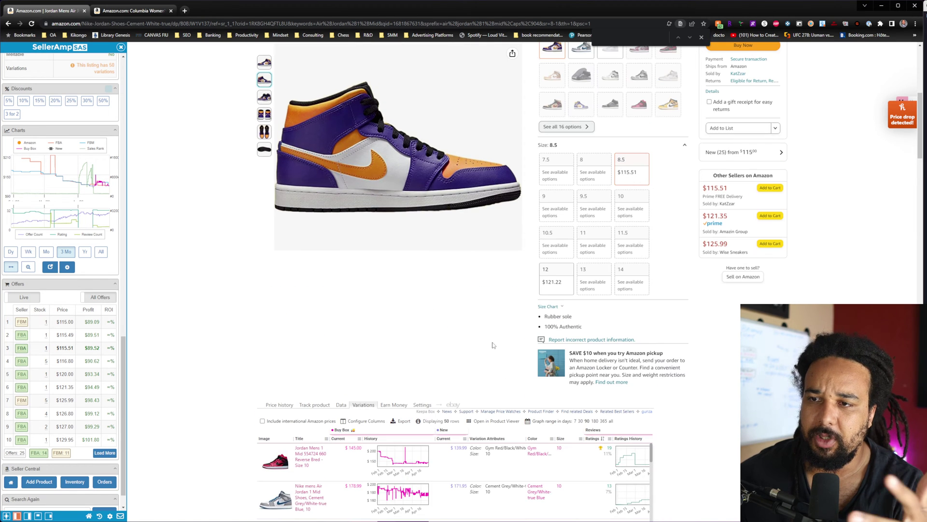
scroll(503, 316, down, 2)
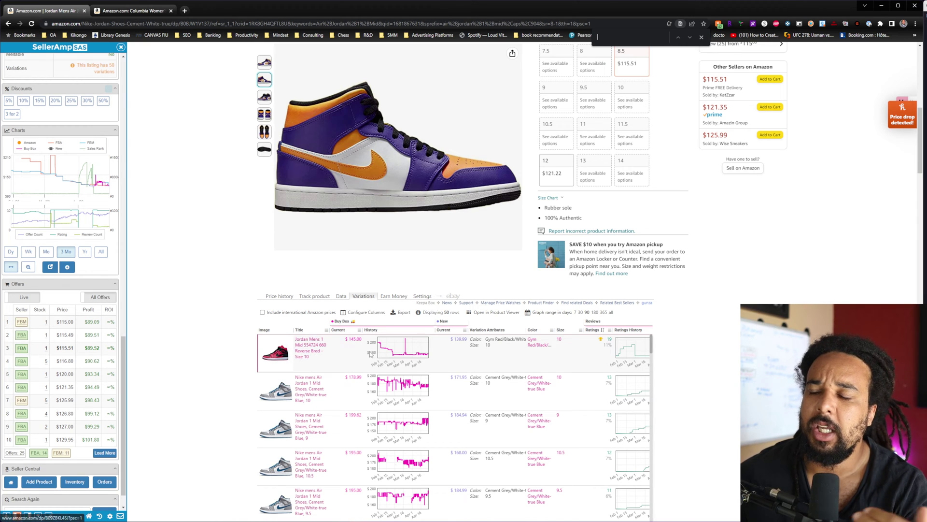
scroll(461, 482, down, 3)
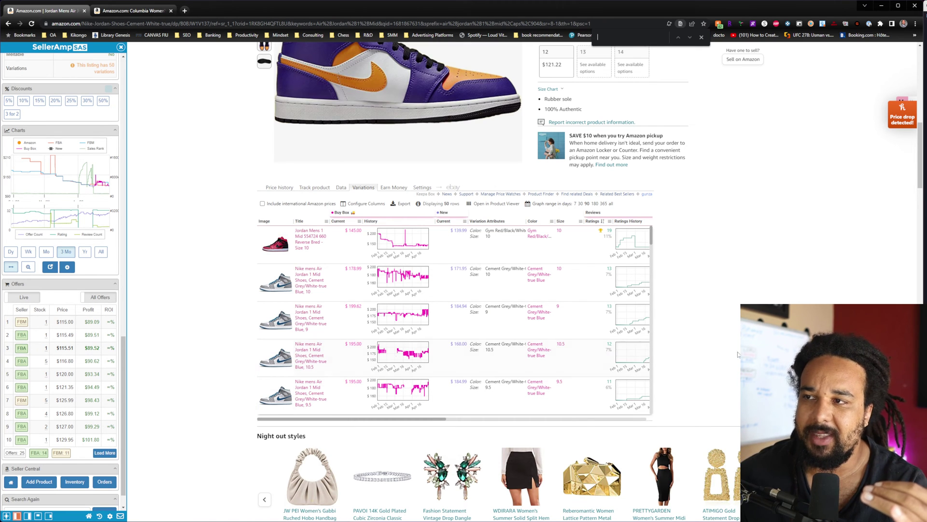
scroll(694, 349, up, 2)
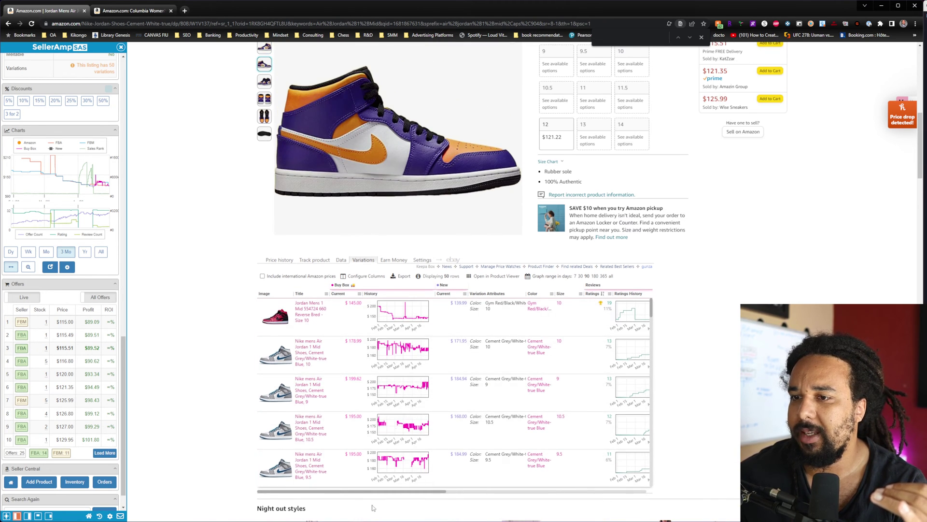
Check the ratings and reviews history columns for the Cement Grey, Taxi and White/Pollen variations
drag(384, 491, 445, 491)
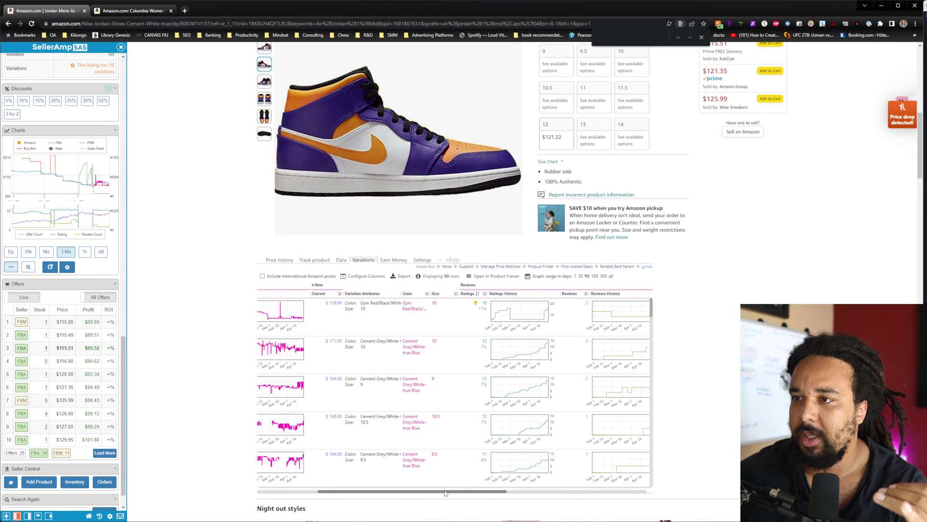
scroll(454, 416, down, 3)
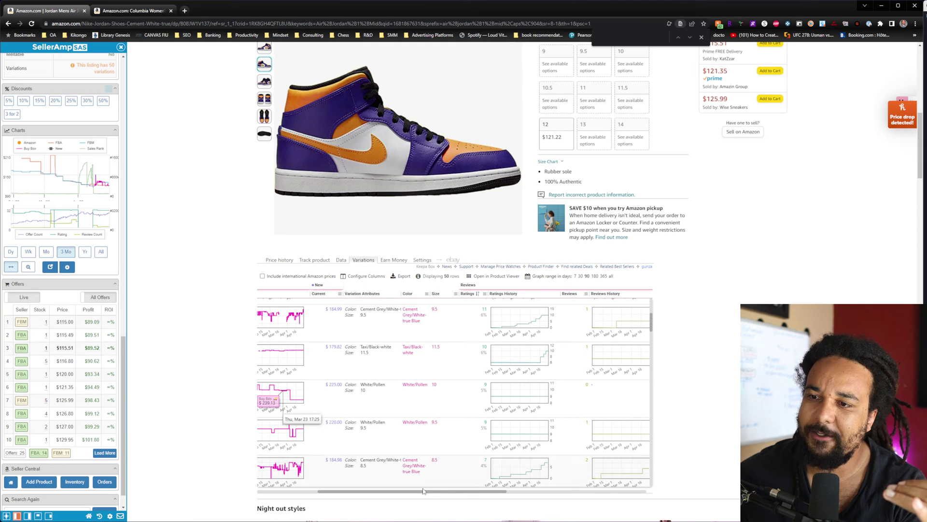
drag(382, 493, 278, 485)
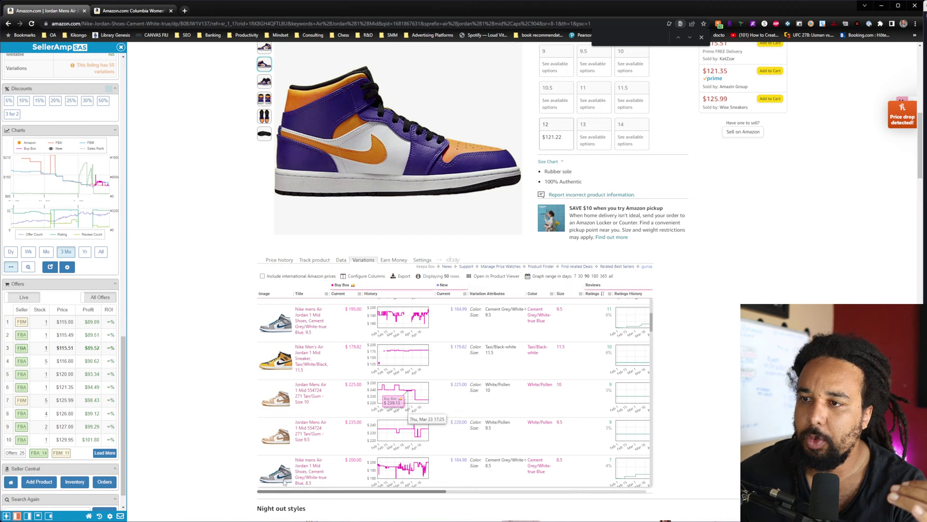
scroll(280, 481, right, 3)
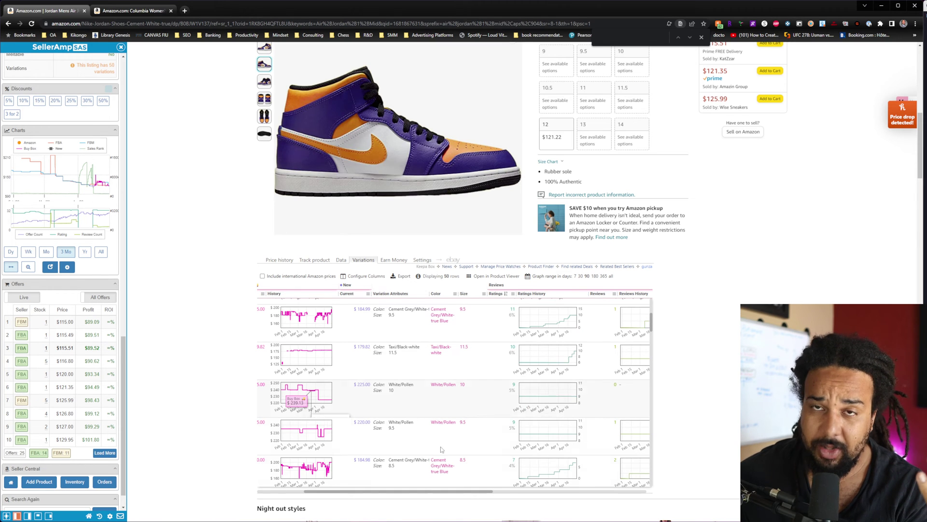
scroll(360, 493, left, 3)
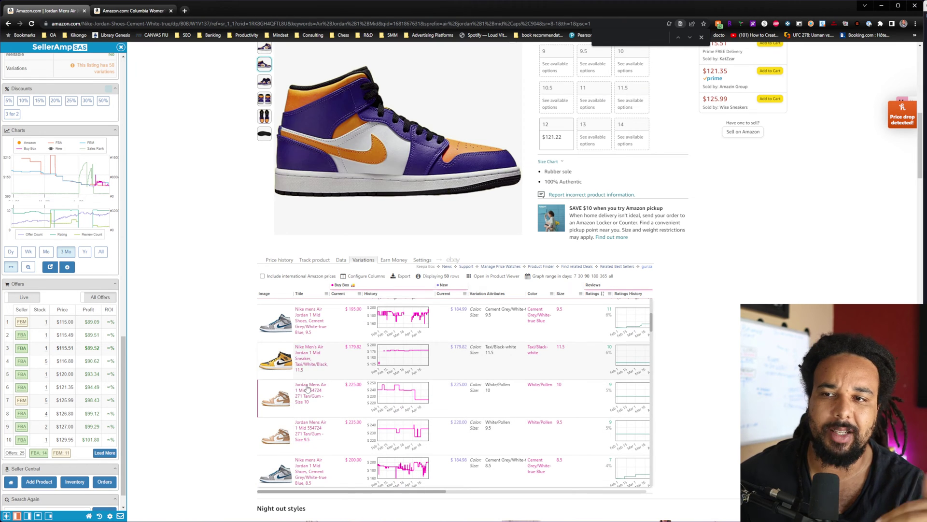
Open the Tan/Gum size 10 variation's listing and extend its Keepa price history graph to one year, then to the full range
click(136, 13)
scroll(688, 270, down, 2)
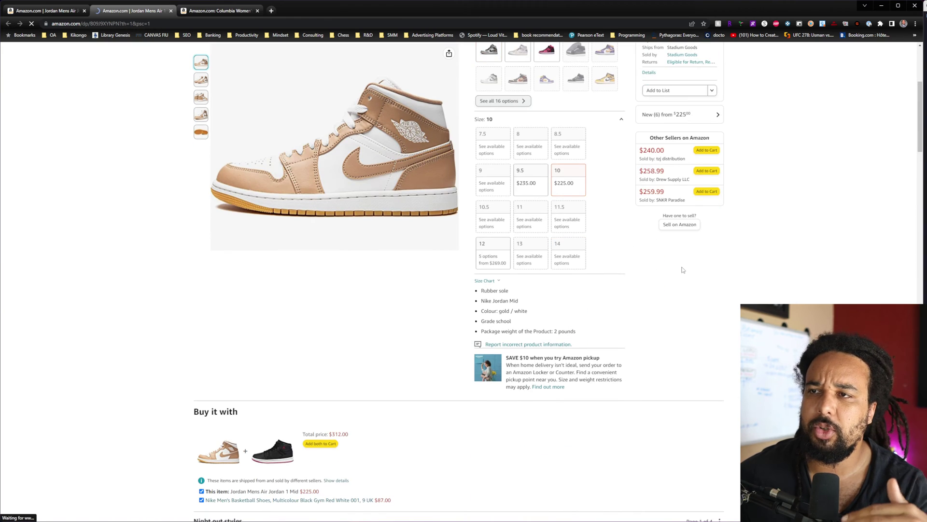
scroll(676, 273, down, 3)
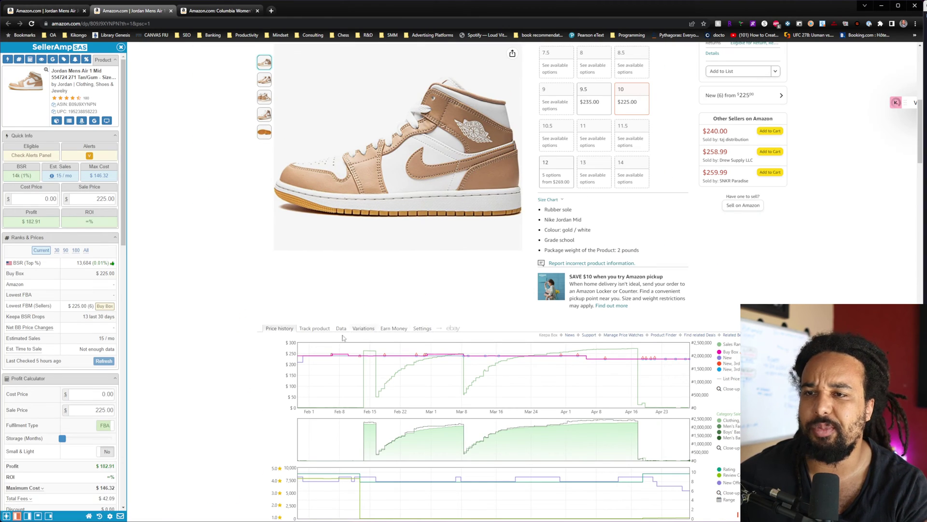
scroll(703, 431, down, 2)
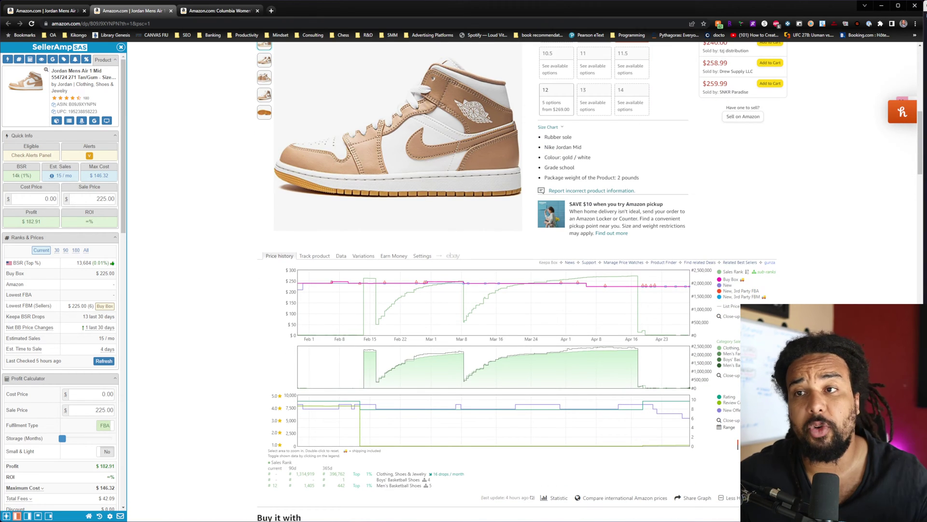
click(746, 448)
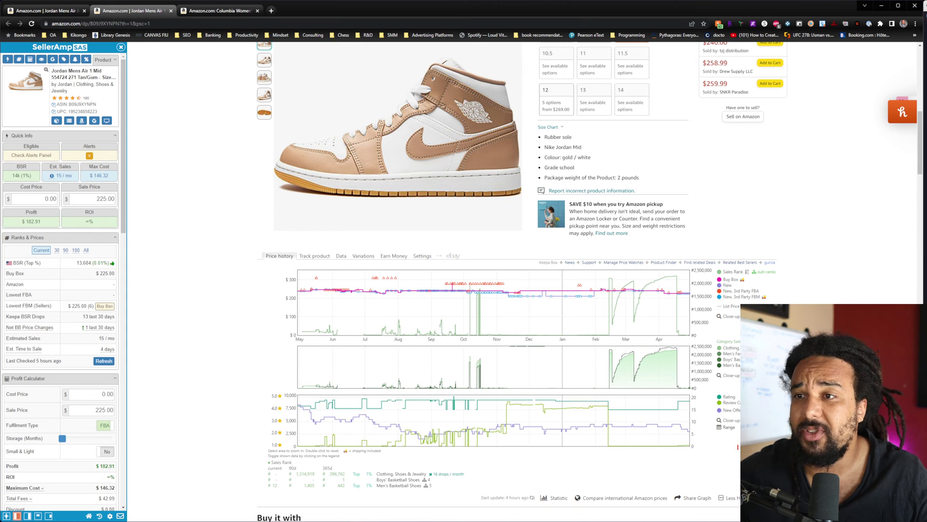
click(746, 452)
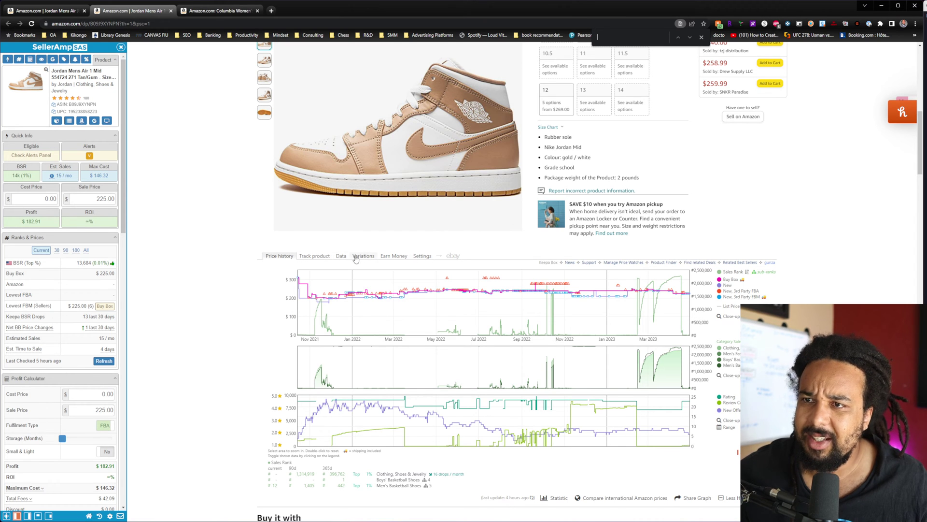
Return to the size 8.5 Lakers listing and review the Buy Box price histories in its variations table
click(77, 9)
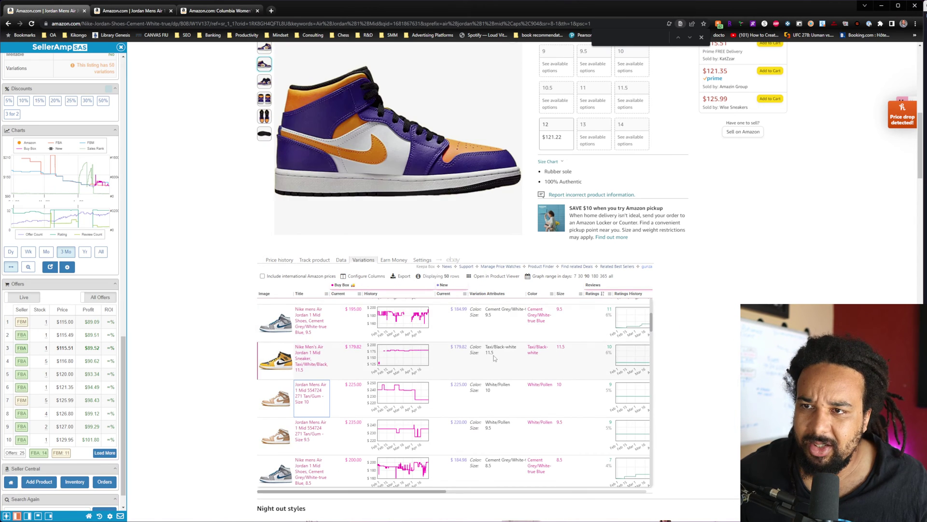
scroll(387, 358, down, 4)
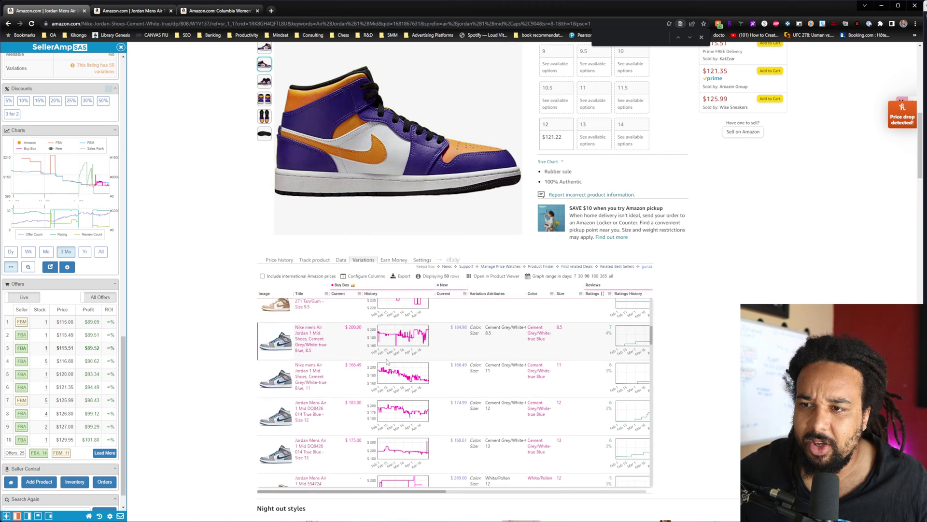
scroll(351, 360, down, 1)
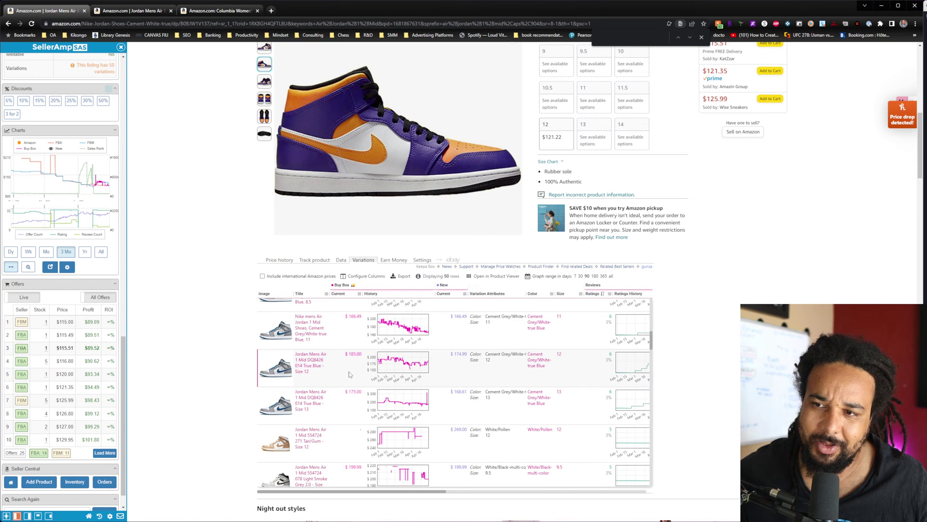
scroll(363, 376, up, 5)
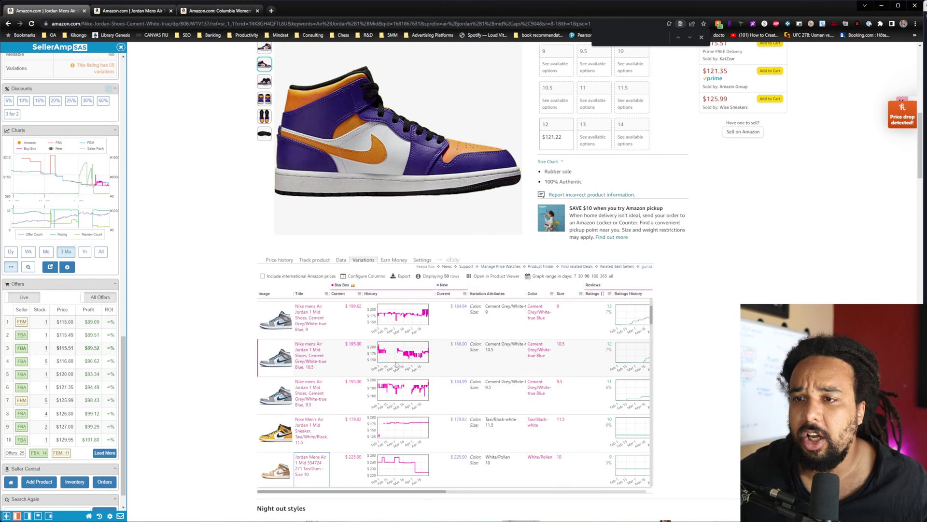
scroll(387, 372, up, 2)
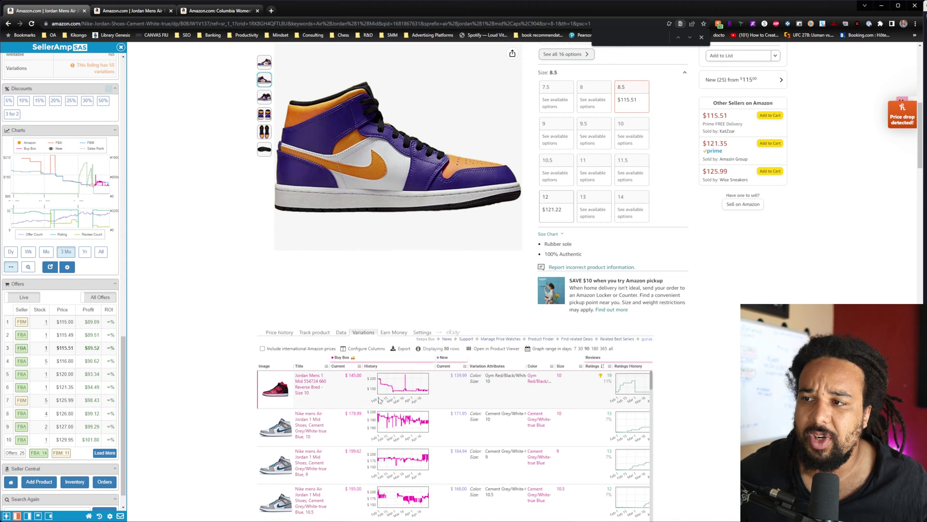
scroll(446, 459, down, 3)
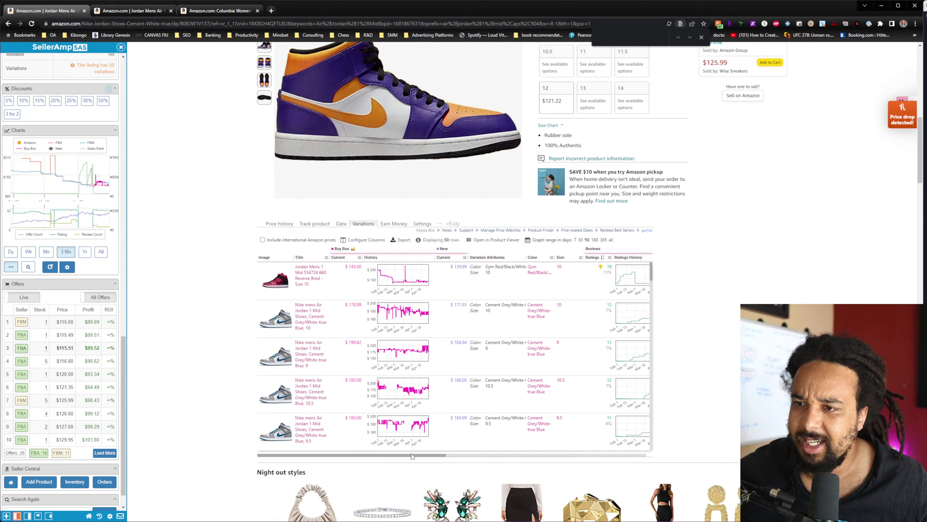
Examine the Ratings History graphs down the variations table to compare how each color and size gained ratings
mouse_move(428, 456)
mouse_down()
mouse_move(474, 471)
mouse_move(441, 468)
mouse_up()
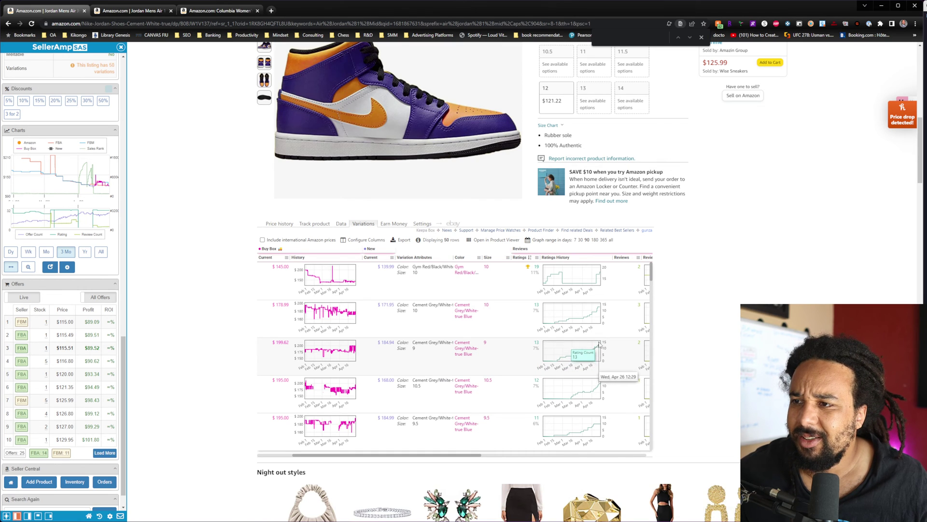
scroll(536, 380, down, 5)
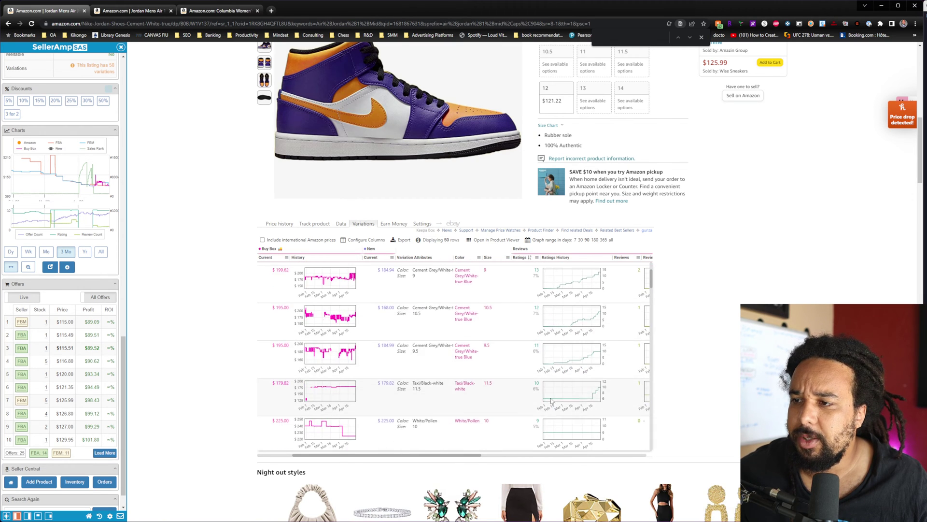
scroll(536, 380, down, 1)
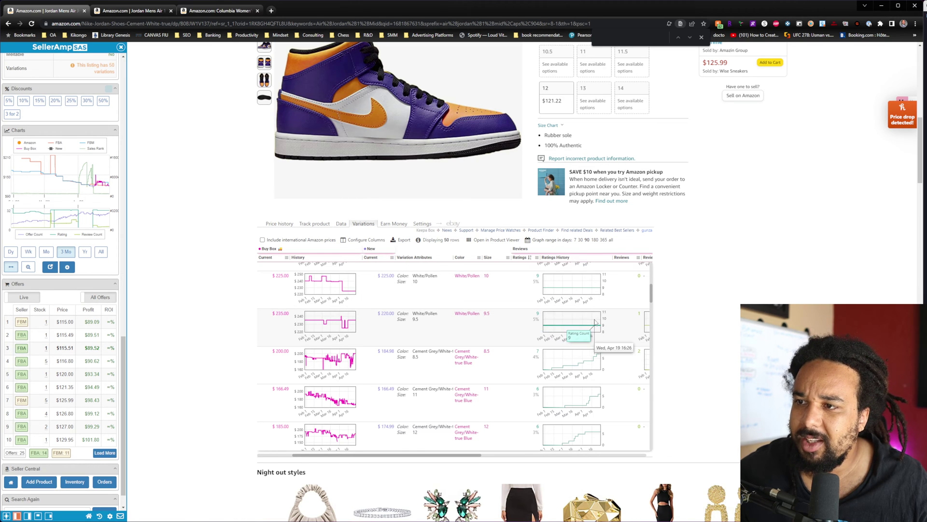
scroll(492, 346, down, 5)
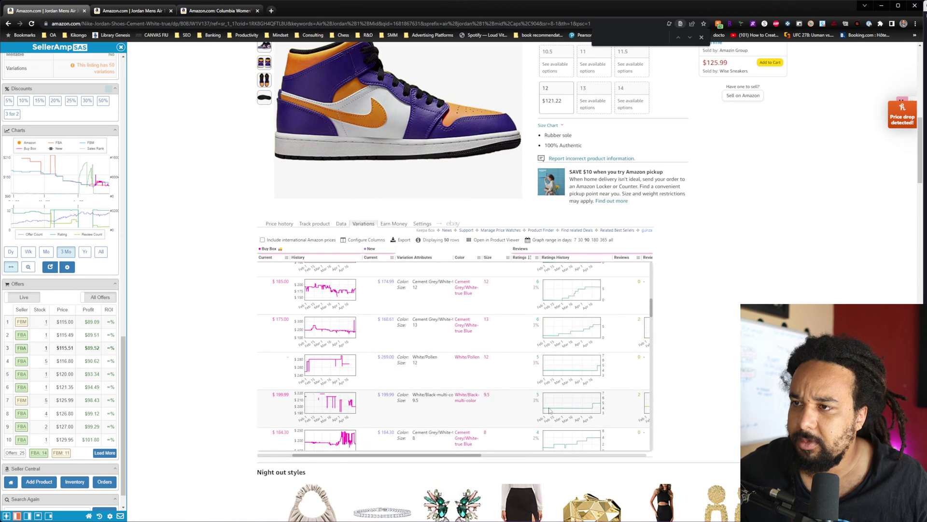
scroll(555, 390, down, 5)
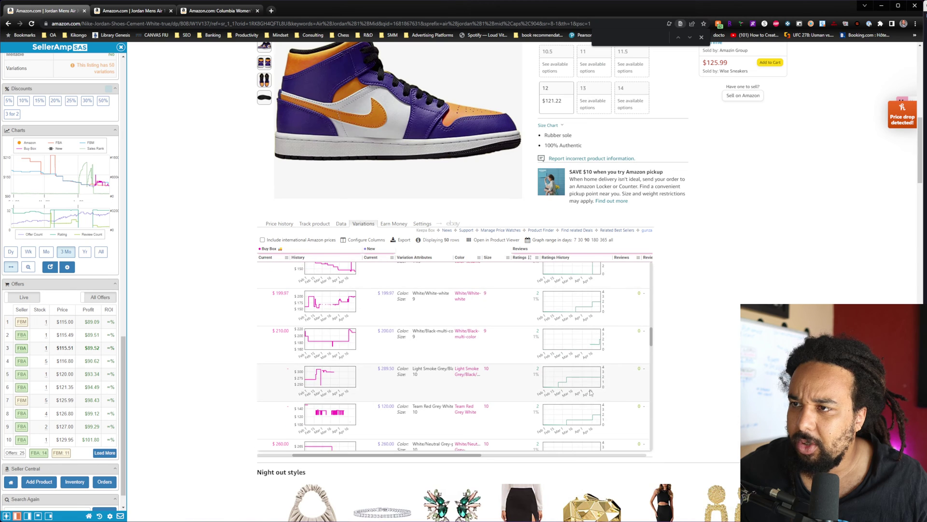
scroll(562, 382, down, 3)
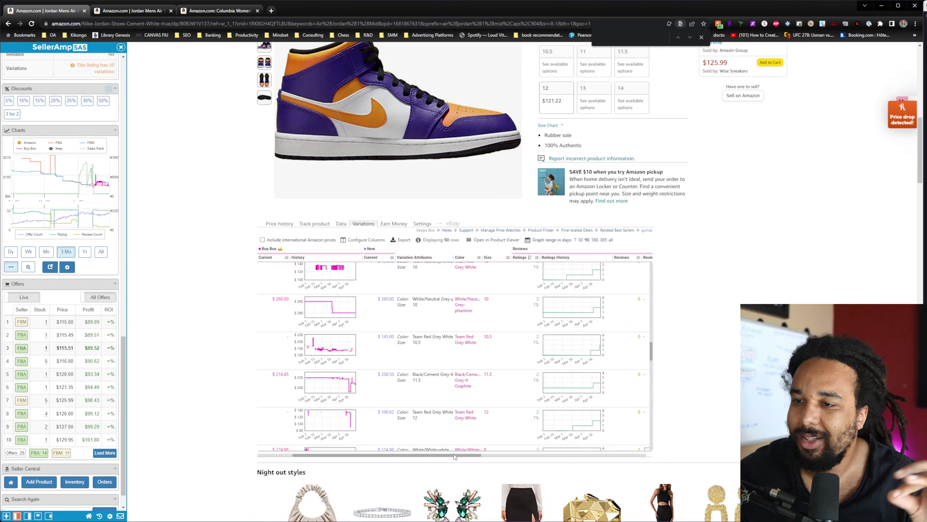
Compare the product titles, Buy Box price histories and colors of the low-rated and top-rated variations in the table
drag(454, 456, 378, 443)
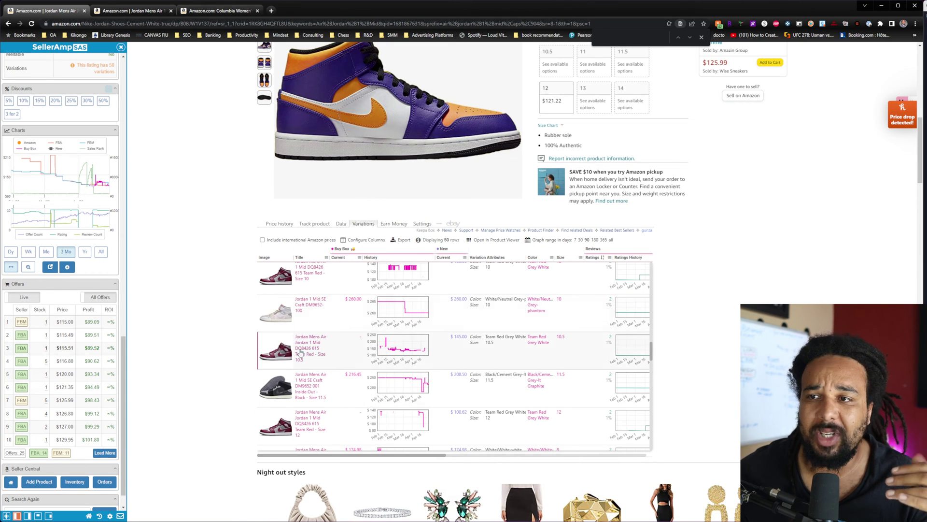
mouse_move(386, 348)
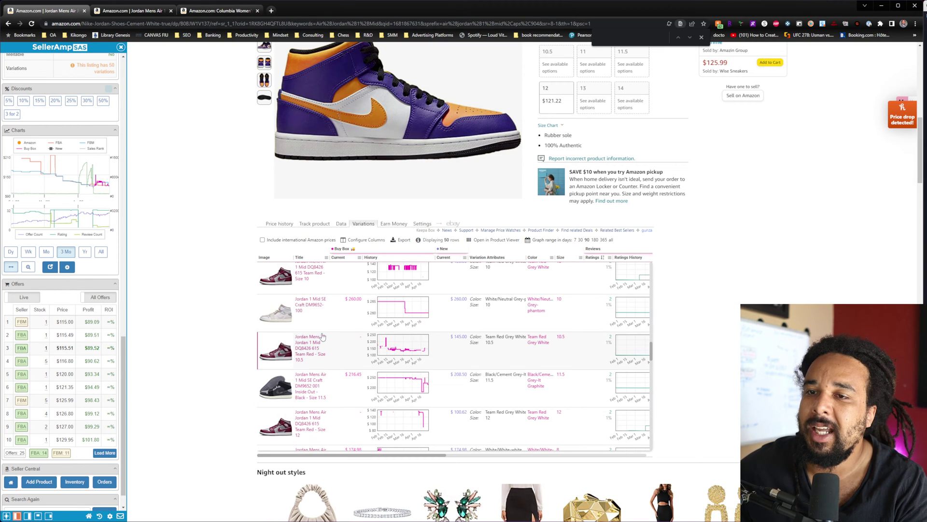
scroll(537, 349, up, 5)
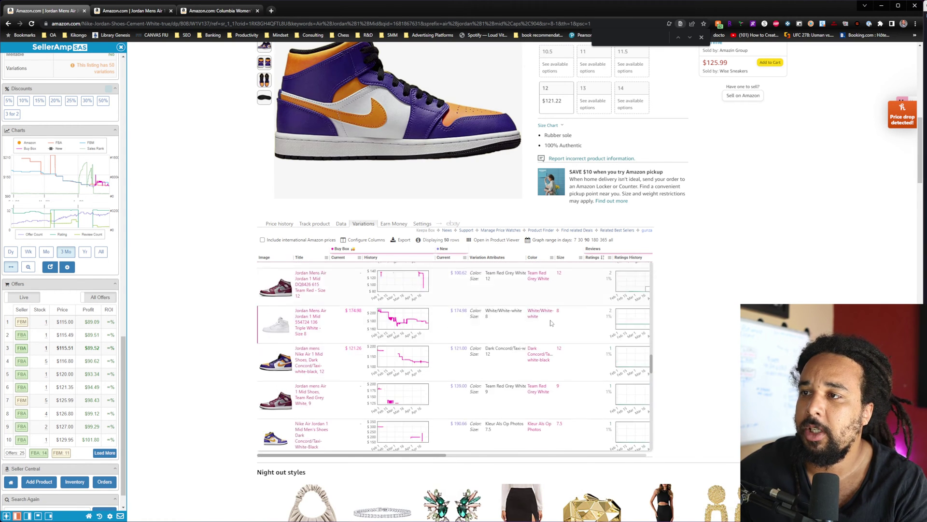
scroll(554, 355, up, 5)
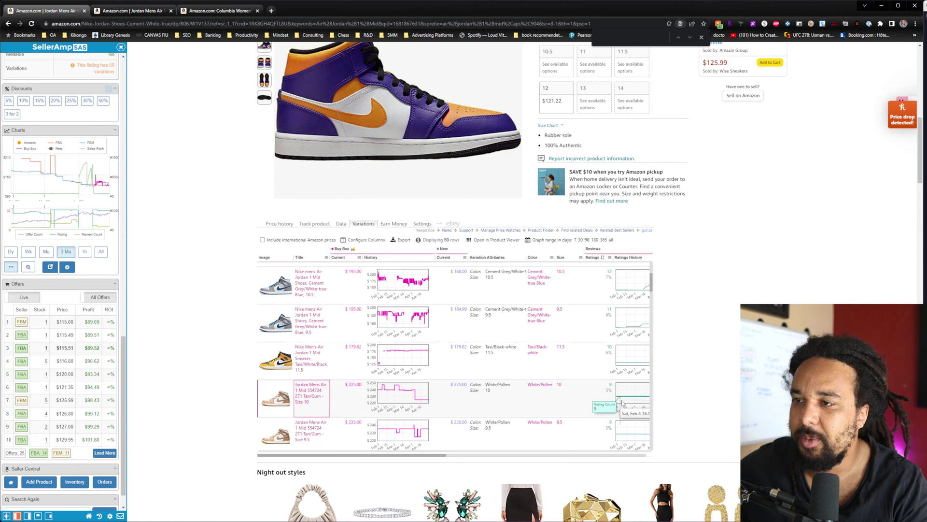
scroll(520, 385, down, 1)
scroll(520, 385, down, 3)
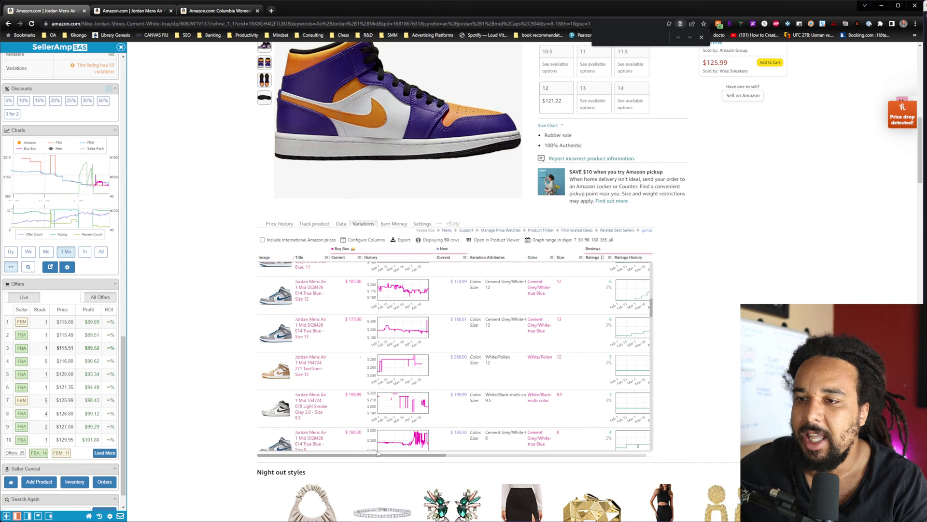
Examine the Ratings History and Reviews History columns for the variations further down the table, from Cement Grey size 8 onward
drag(374, 457, 471, 412)
scroll(545, 404, down, 4)
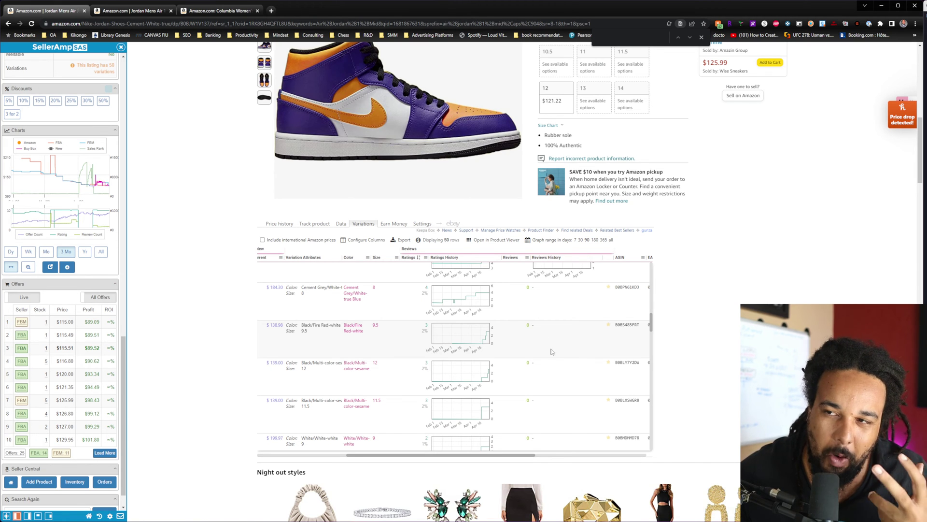
scroll(552, 361, down, 1)
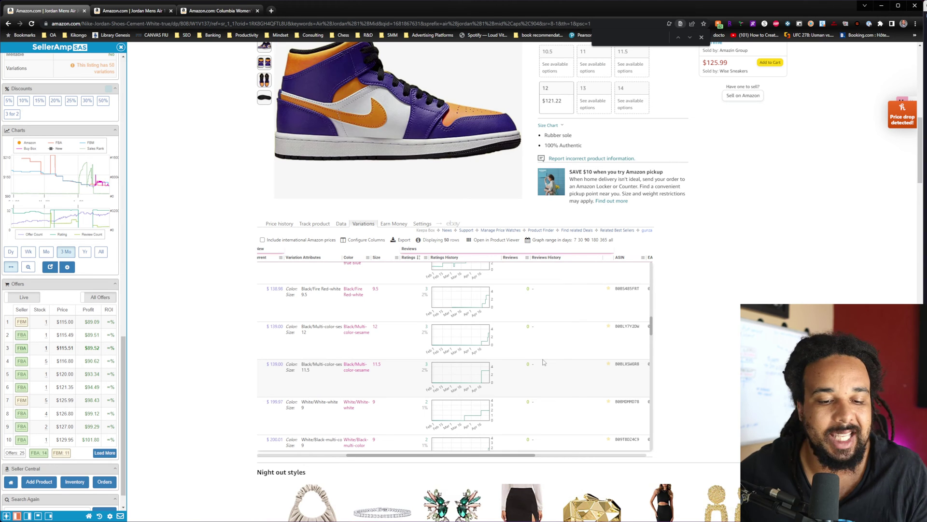
scroll(463, 401, down, 6)
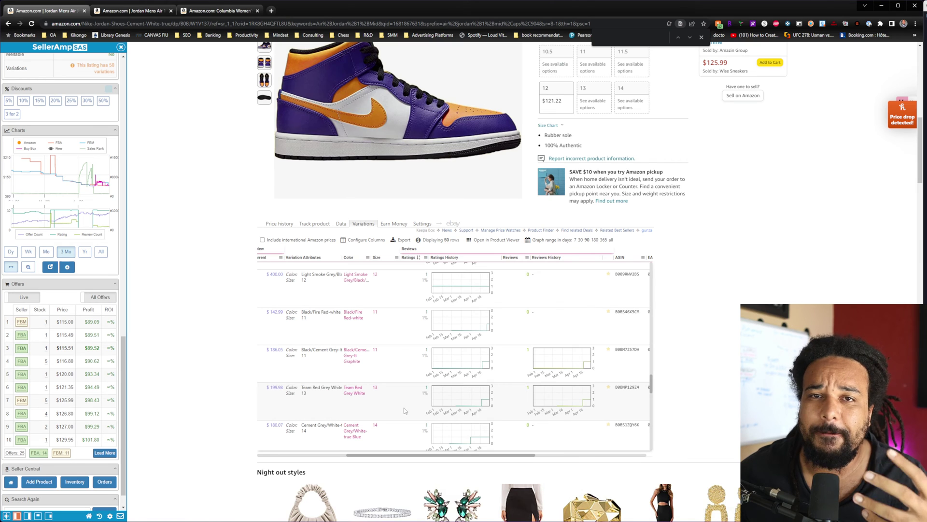
Review the titles and Buy Box price histories of the variations without ratings at the end of the table
scroll(393, 456, left, 5)
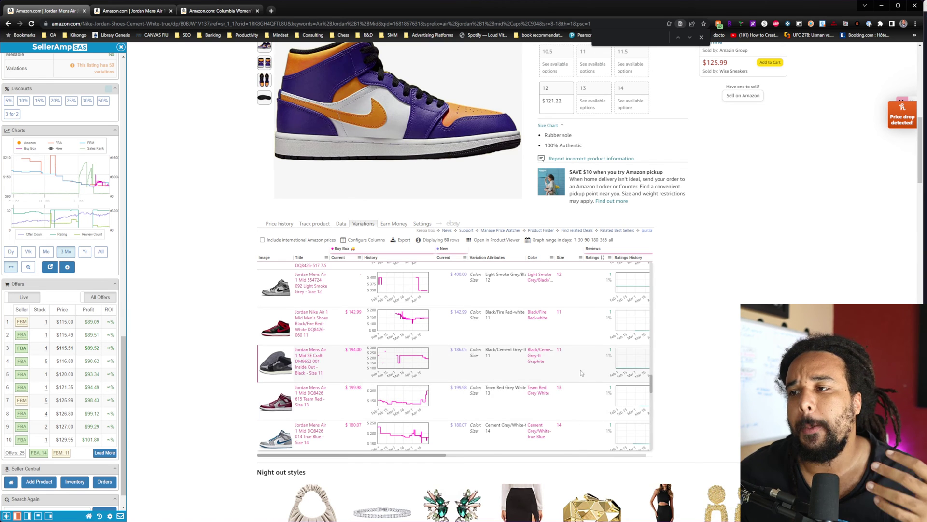
scroll(577, 367, down, 10)
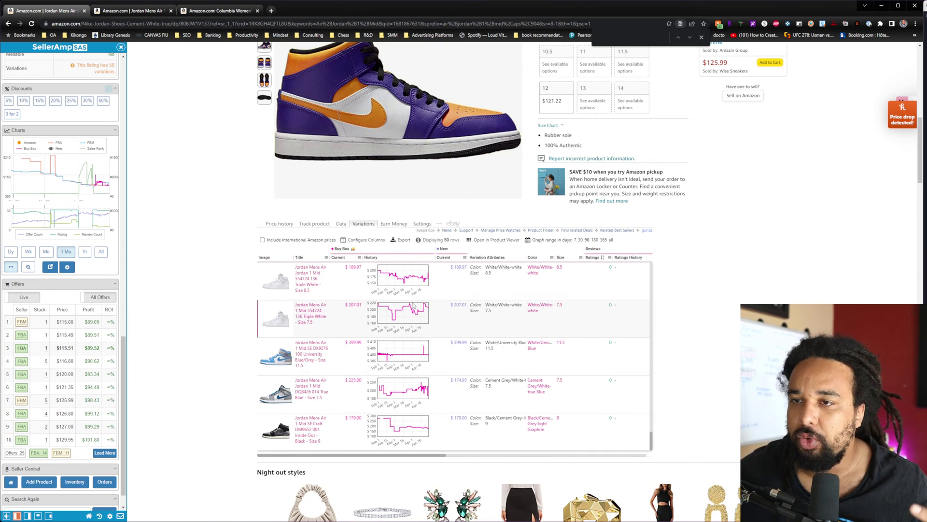
scroll(610, 367, down, 3)
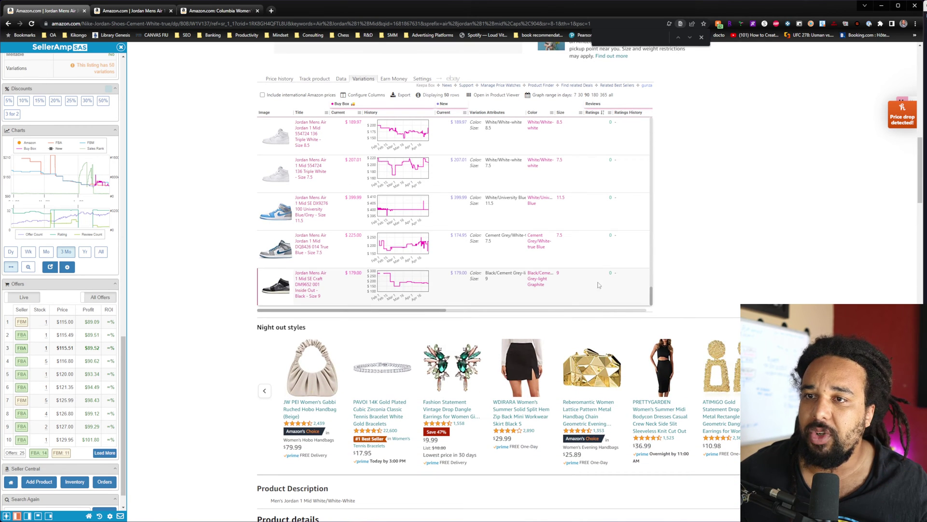
scroll(588, 240, up, 3)
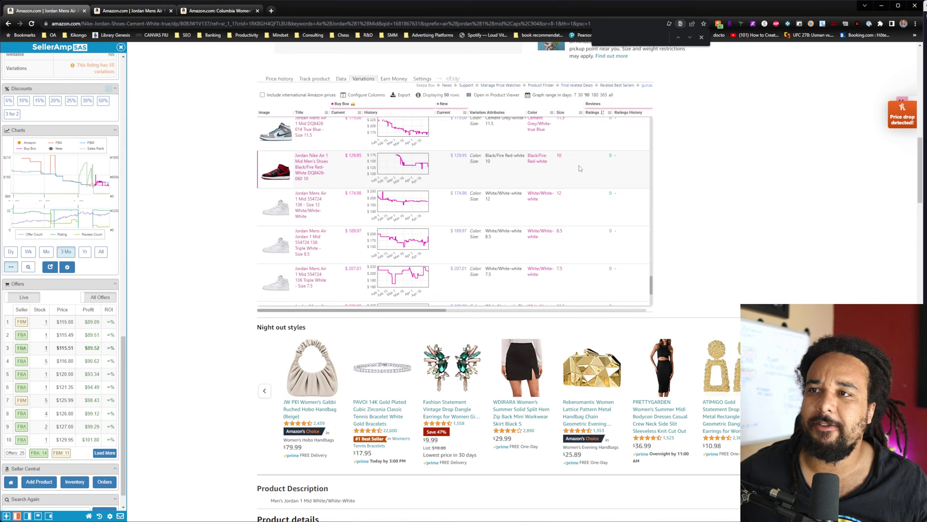
Open the Black/Fire Red-white size 10 variation's listing in a new tab and go to its Keepa section
ctrl+click(311, 169)
key(ctrl+Tab)
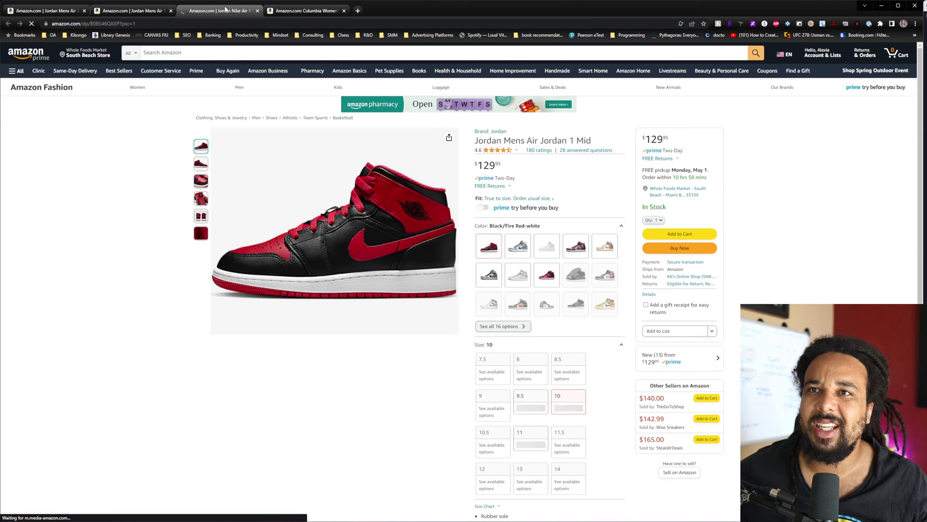
scroll(425, 212, down, 4)
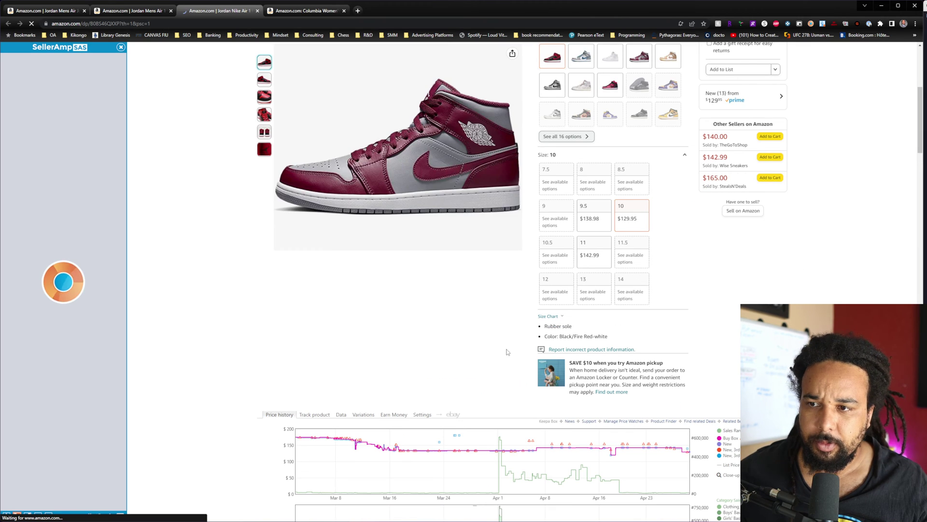
Show the listing's Keepa offers data and examine each seller's stock, sold quantities and stock history
click(341, 414)
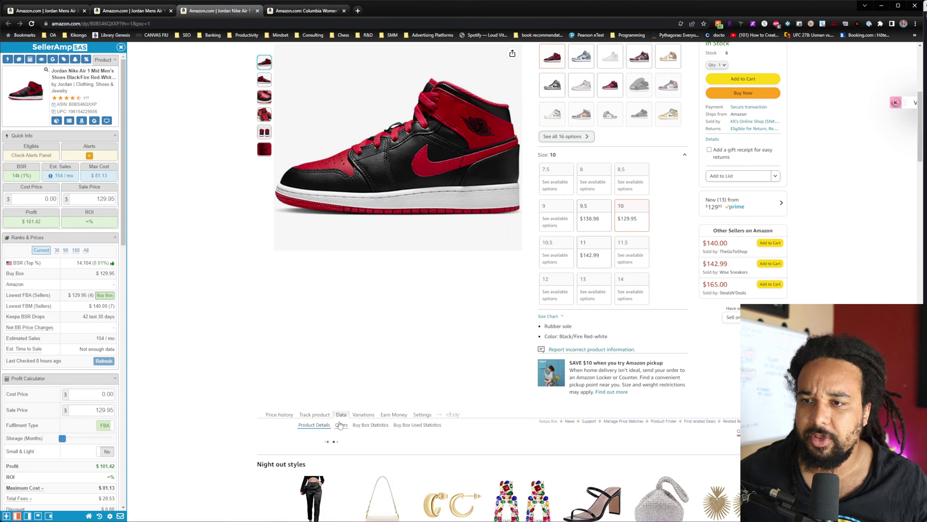
scroll(453, 350, down, 3)
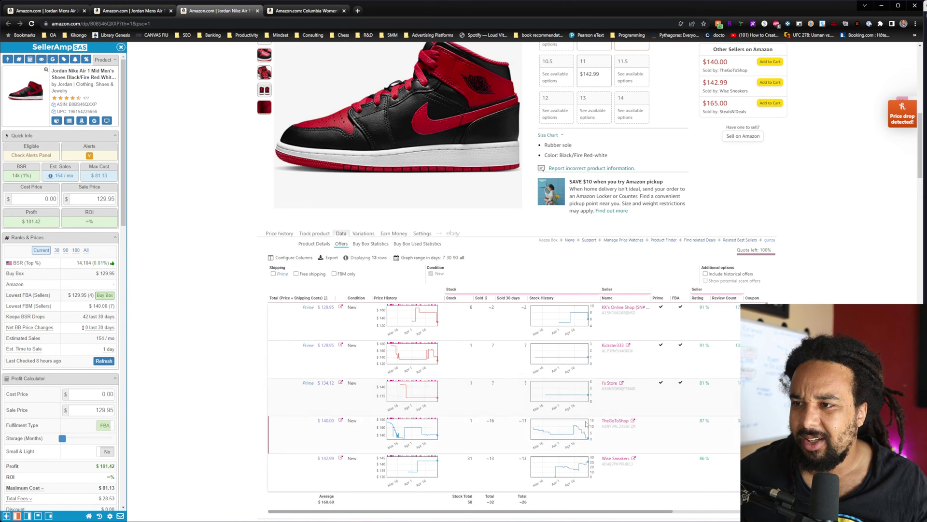
scroll(591, 426, down, 1)
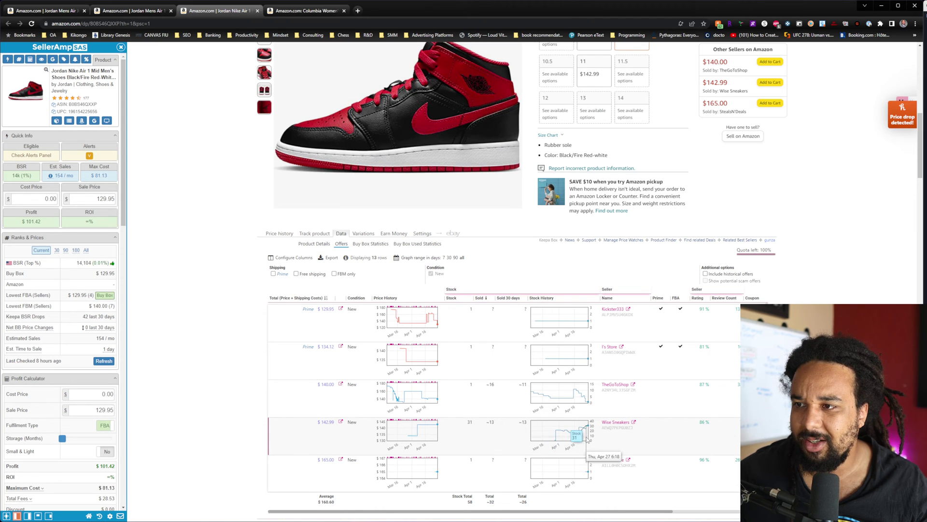
scroll(589, 402, down, 4)
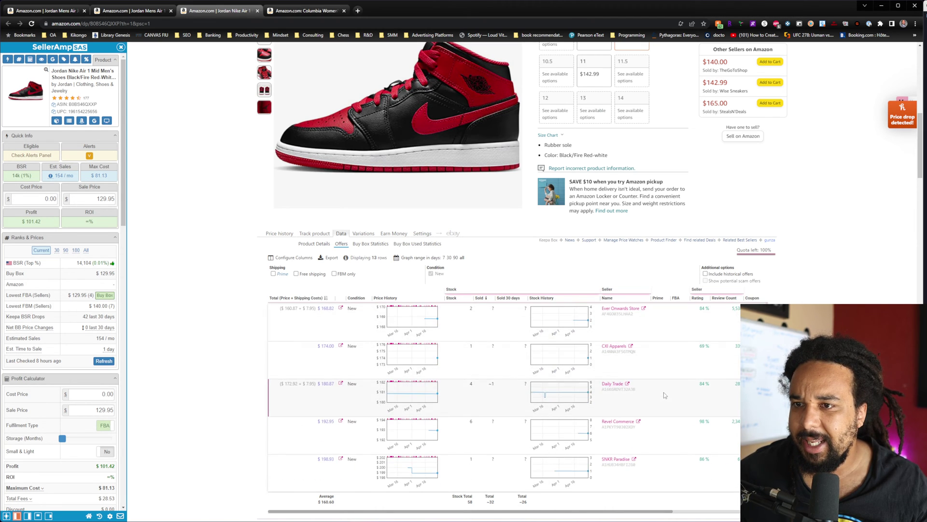
scroll(662, 391, down, 3)
scroll(641, 314, up, 1)
scroll(640, 315, up, 5)
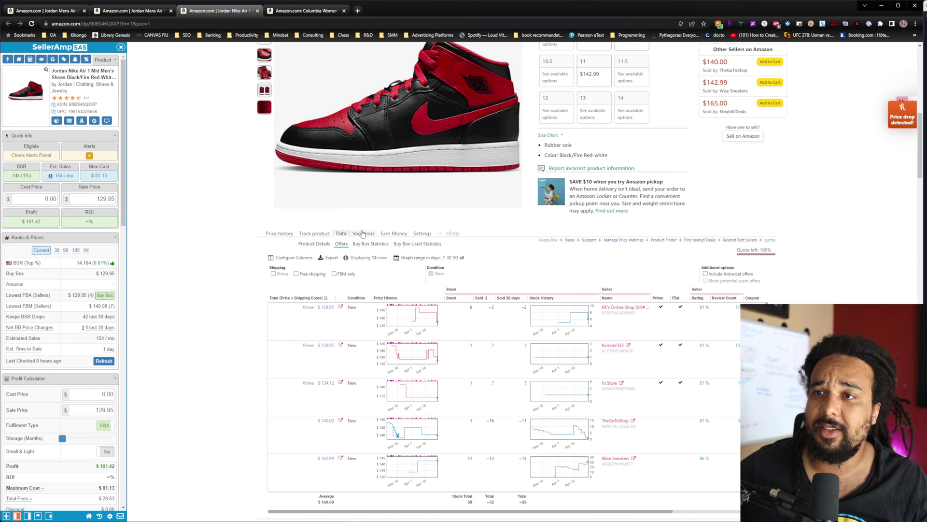
Show the Black/Fire Red listing's Keepa variations table and check the Ratings History graphs down the list
click(363, 234)
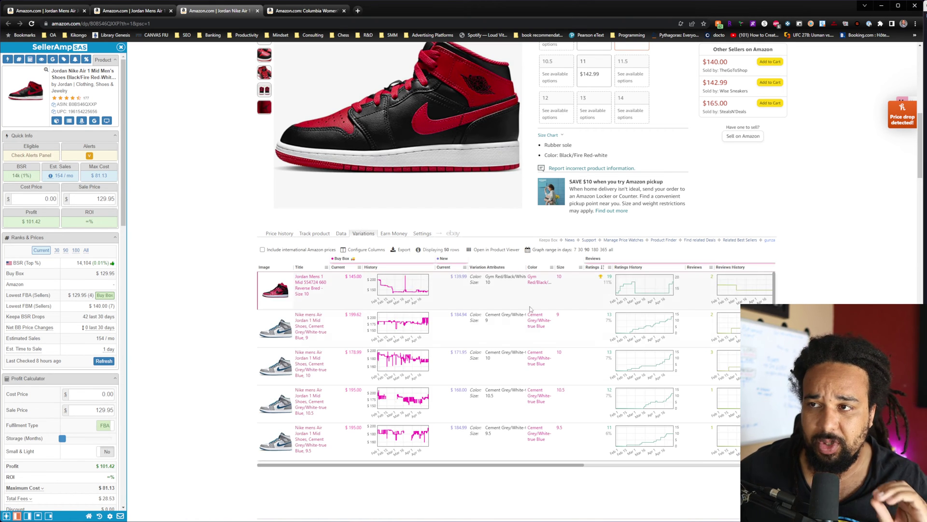
scroll(671, 343, down, 5)
scroll(667, 338, down, 8)
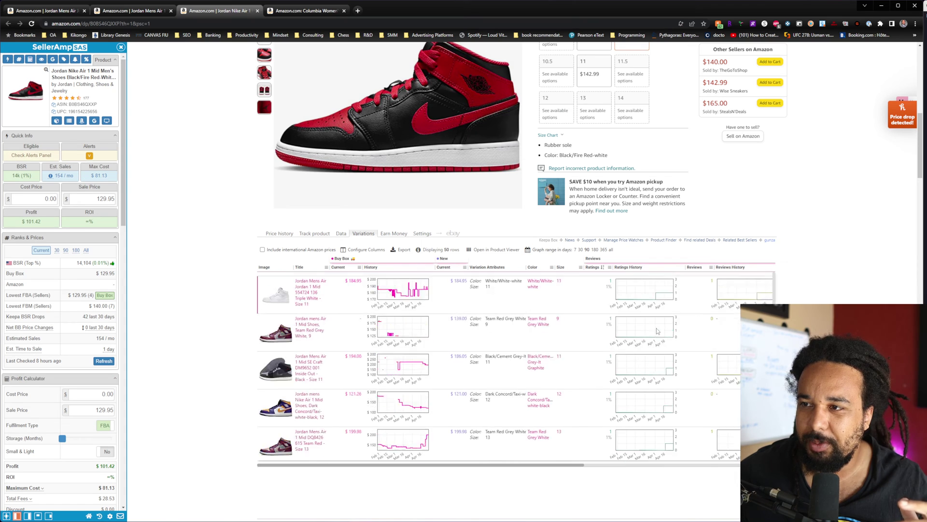